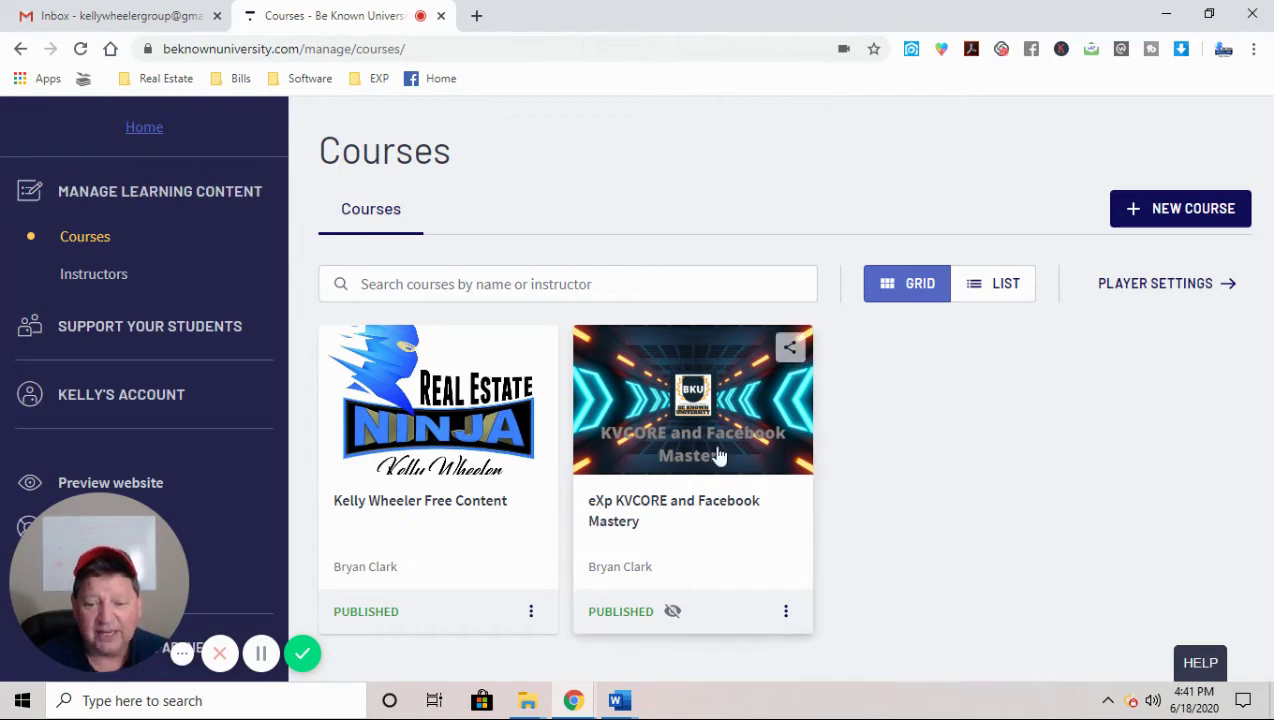
# Step: Open the eXp KVCORE and Facebook Mastery course and review the Getting Started lesson's video, text and lesson settings
pyautogui.click(680, 486)
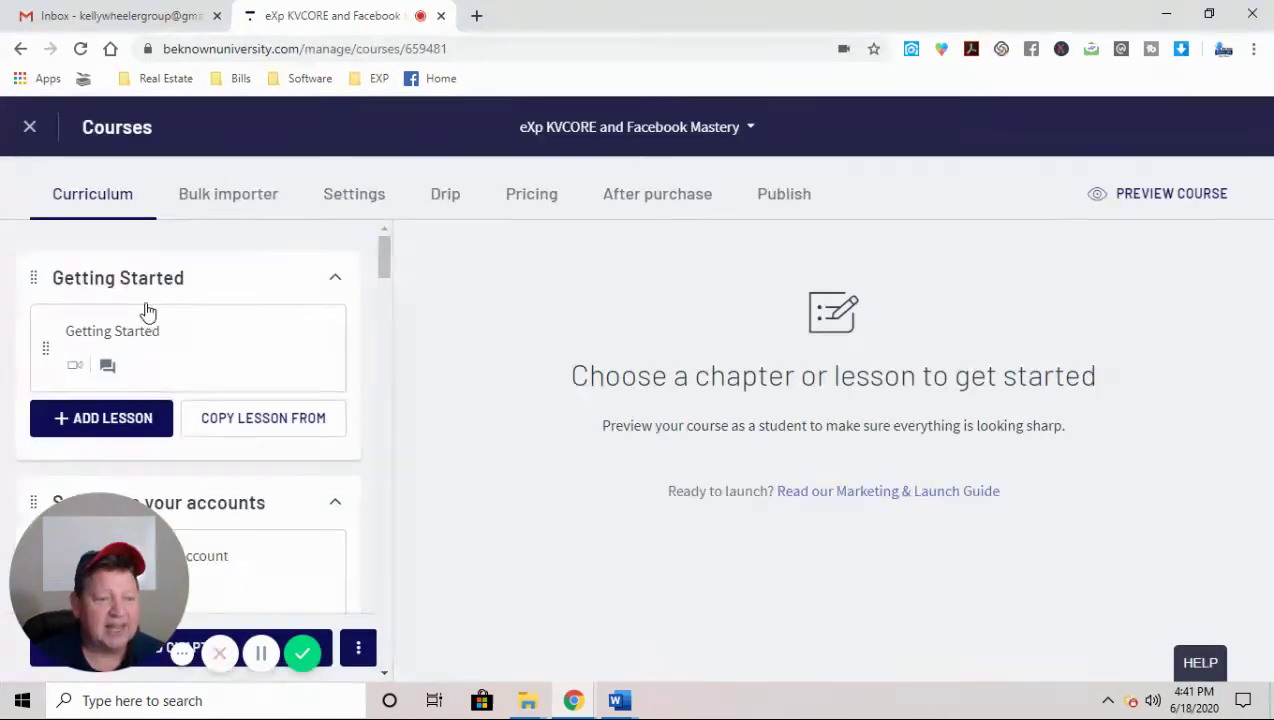
pyautogui.click(140, 338)
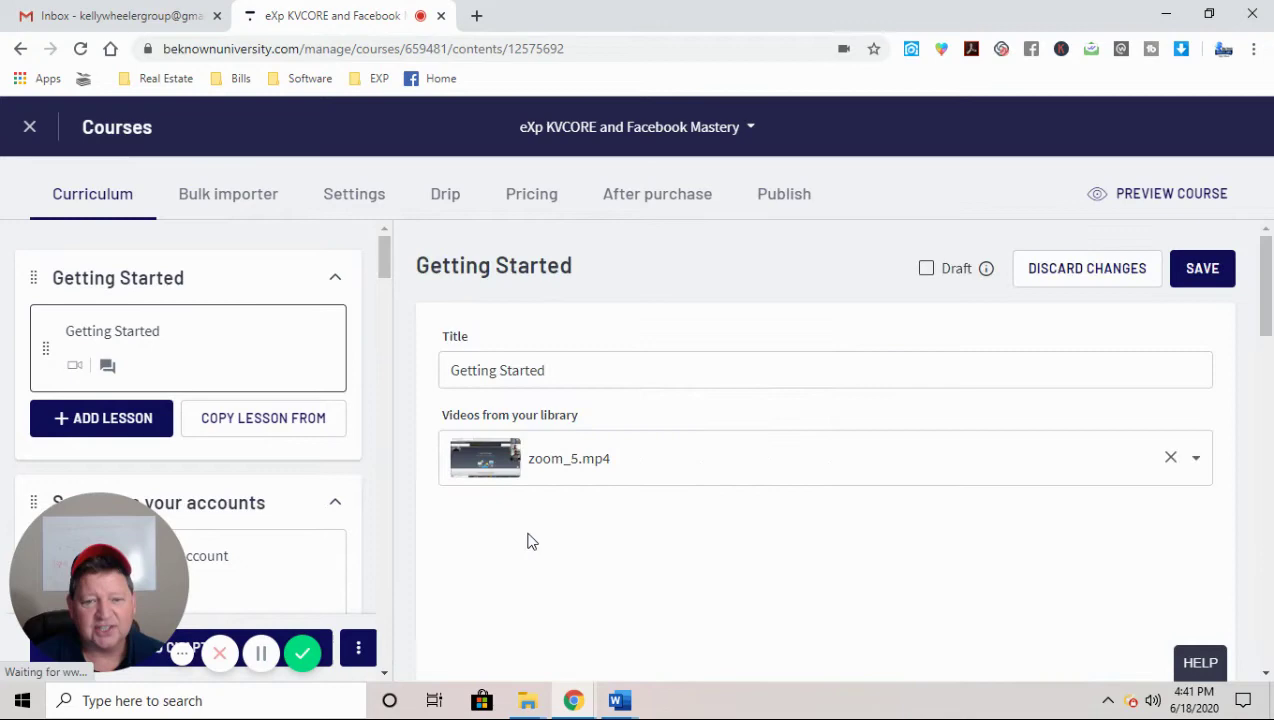
pyautogui.scroll(-3, 485, 545)
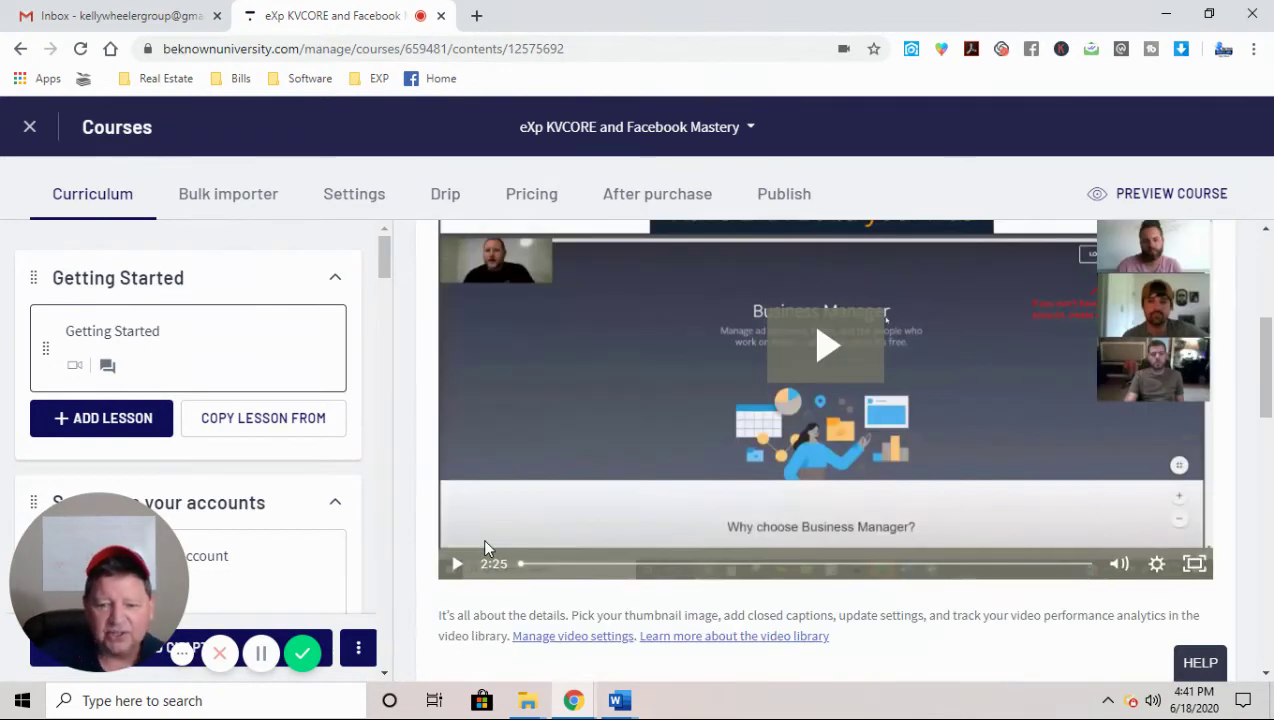
pyautogui.scroll(1, 485, 548)
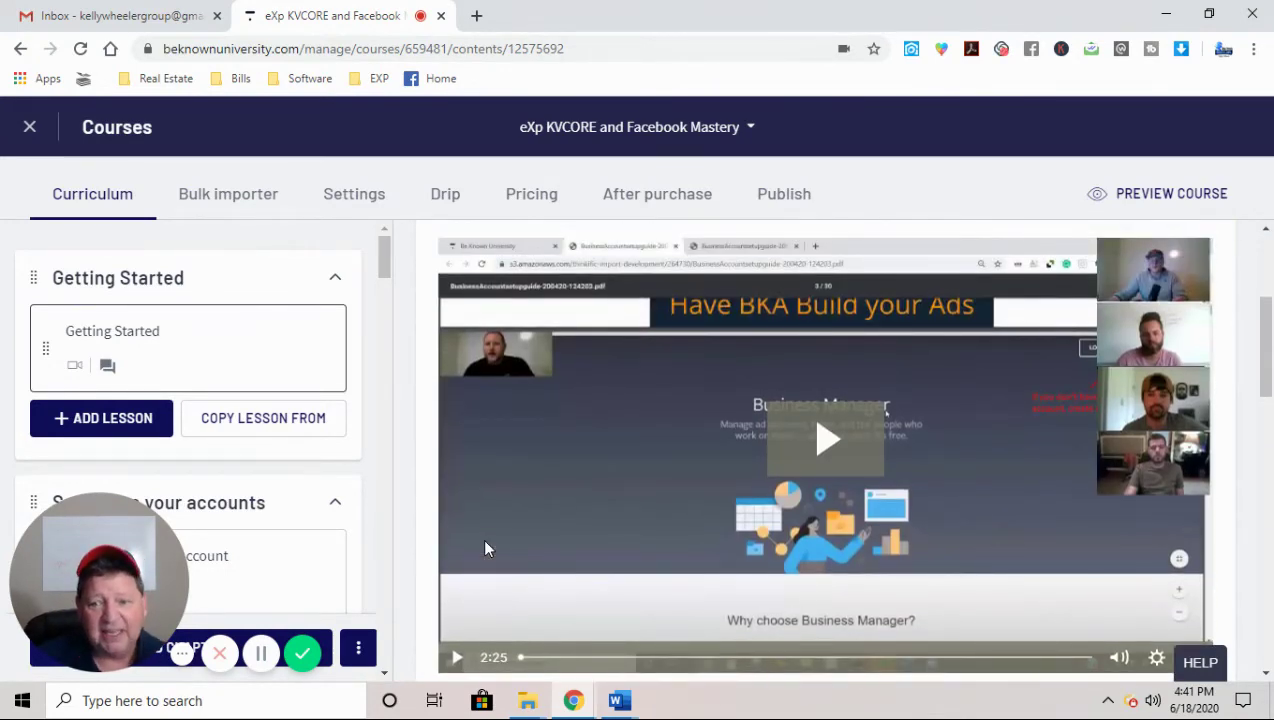
pyautogui.scroll(-9, 485, 548)
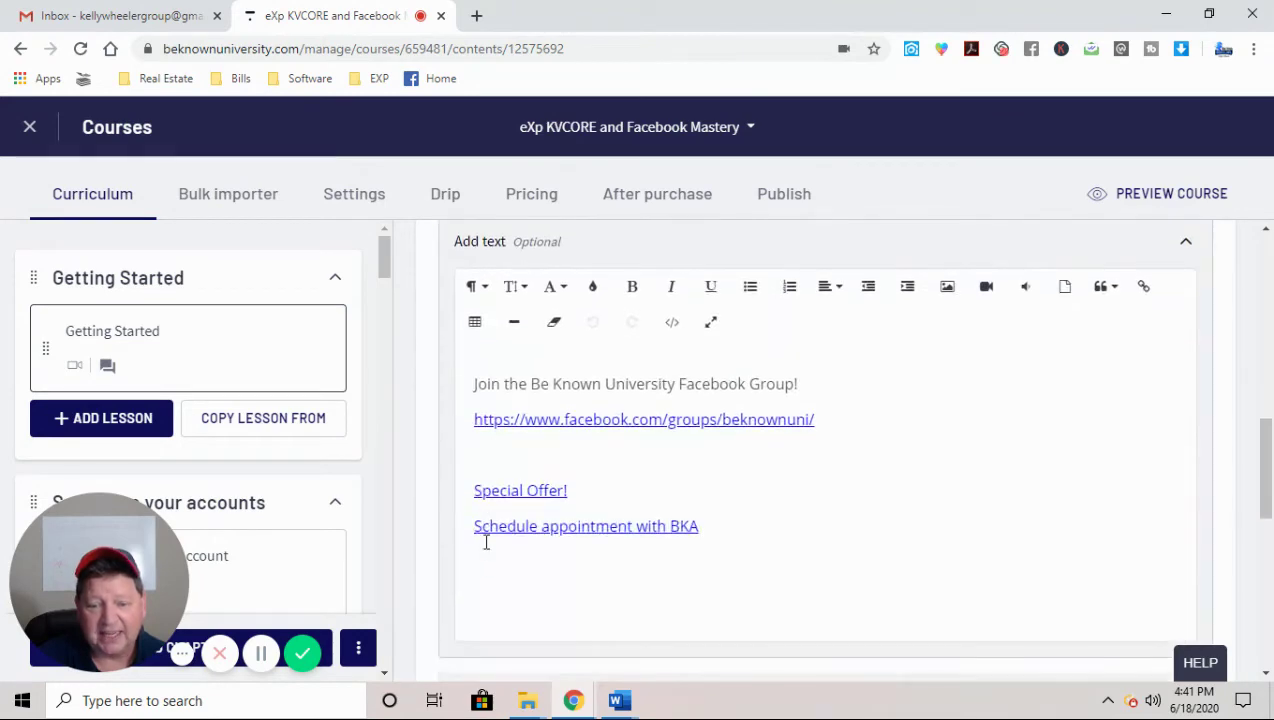
pyautogui.scroll(-2, 486, 541)
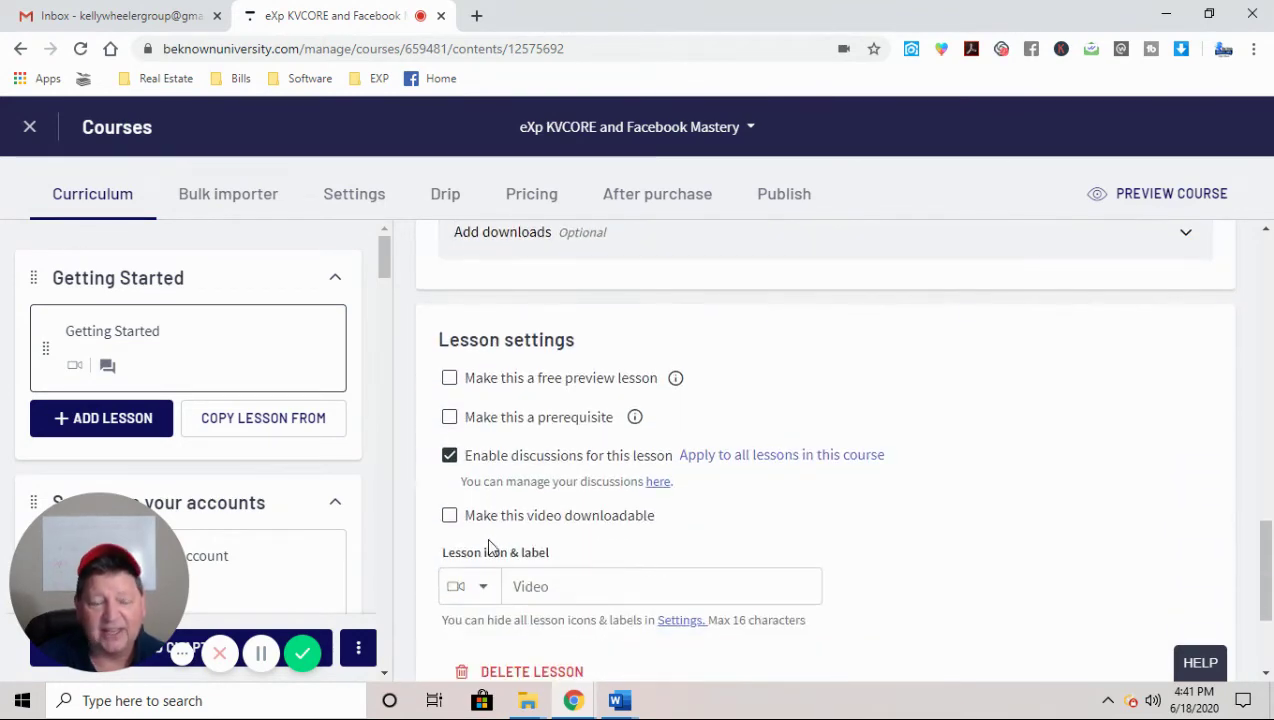
pyautogui.scroll(4, 489, 549)
# Step: View the Create a Business Account and Setup your Facebook Page lessons with their videos in the account setup chapter
pyautogui.scroll(-3, 280, 462)
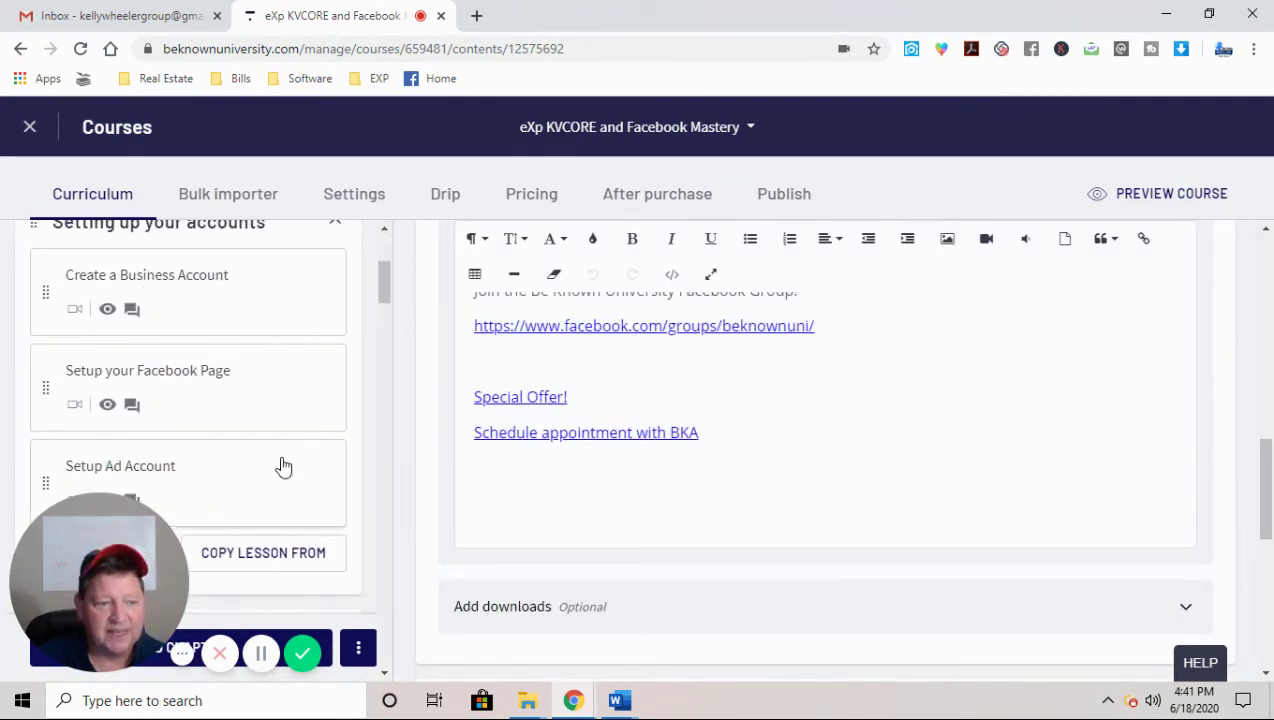
pyautogui.click(179, 274)
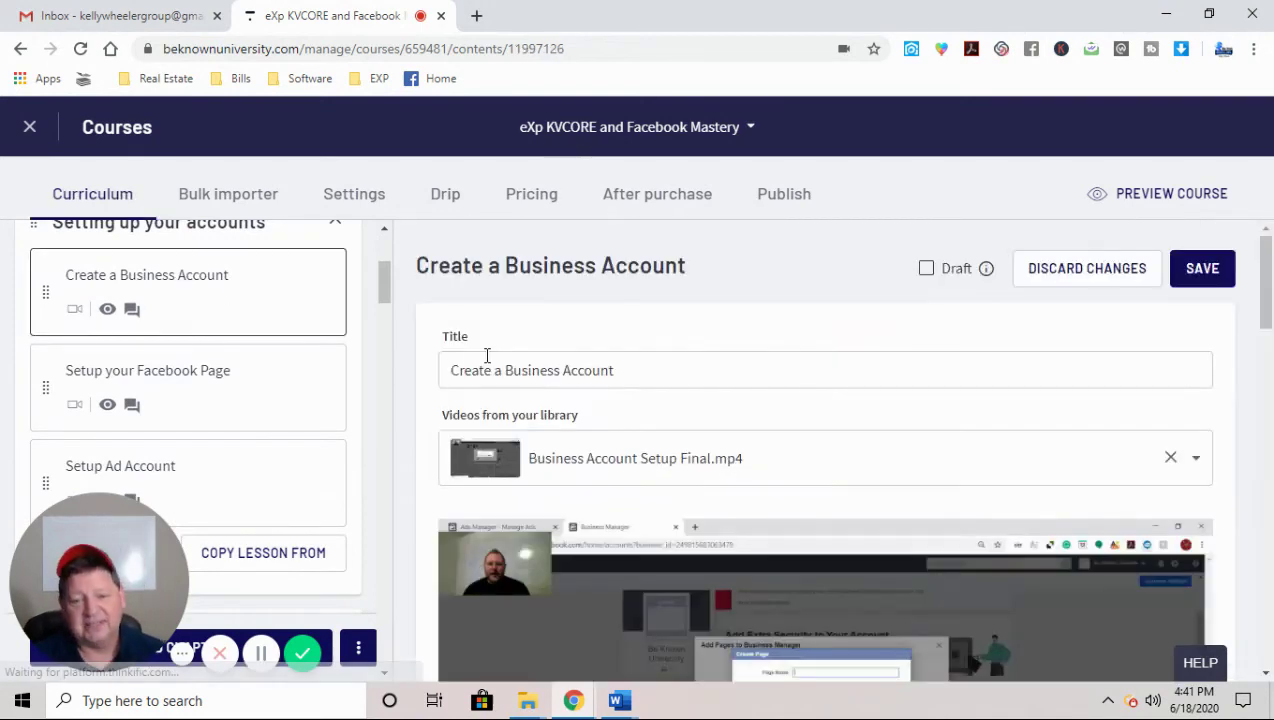
pyautogui.scroll(-1, 455, 429)
pyautogui.scroll(-3, 453, 430)
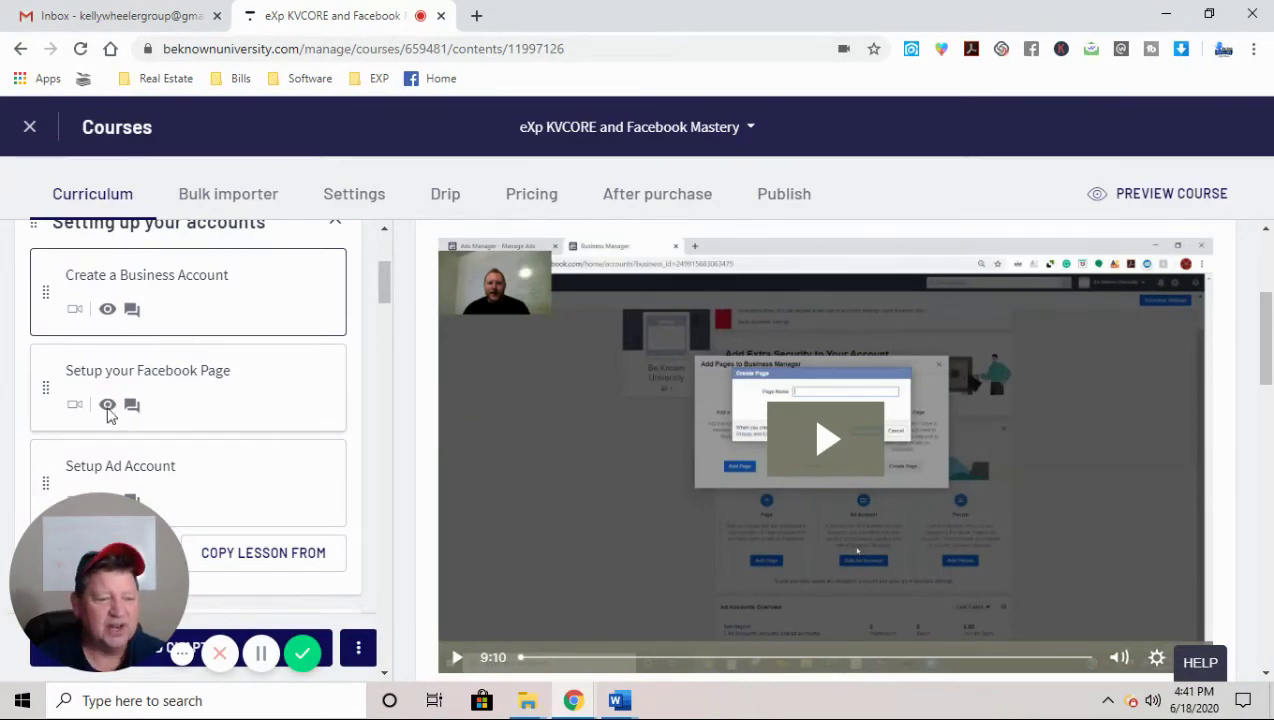
pyautogui.click(171, 381)
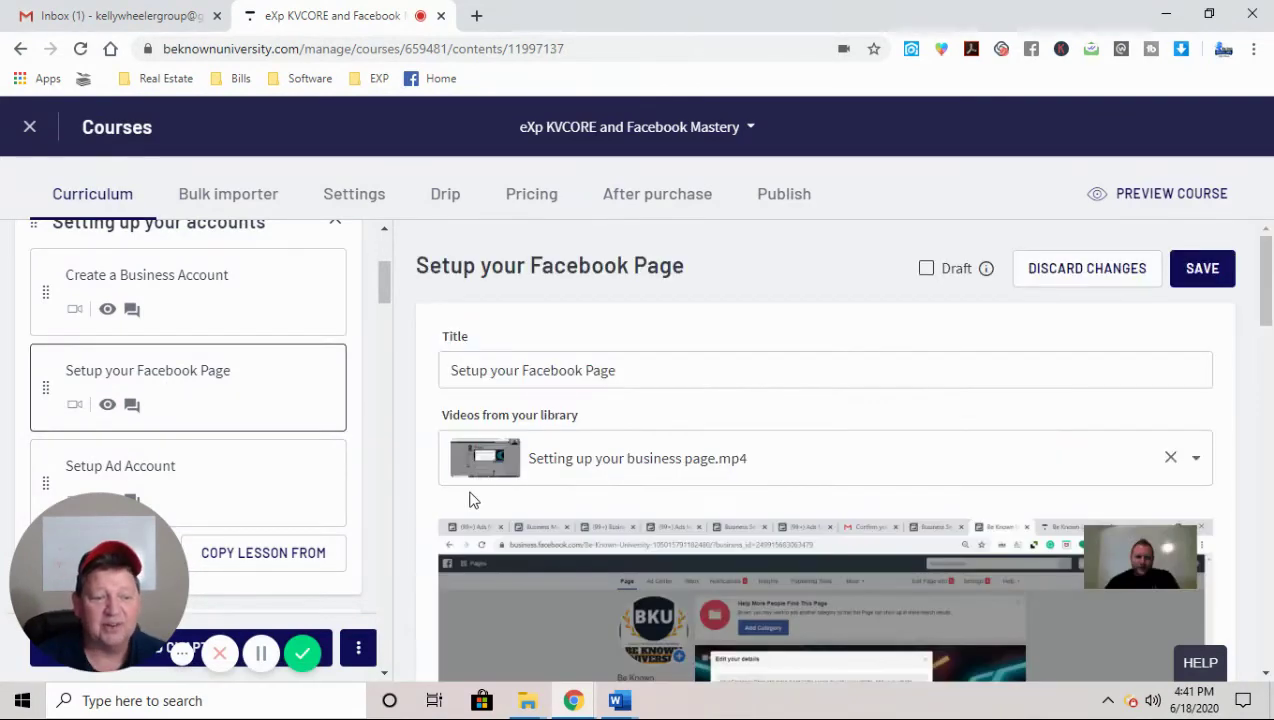
pyautogui.scroll(-5, 473, 499)
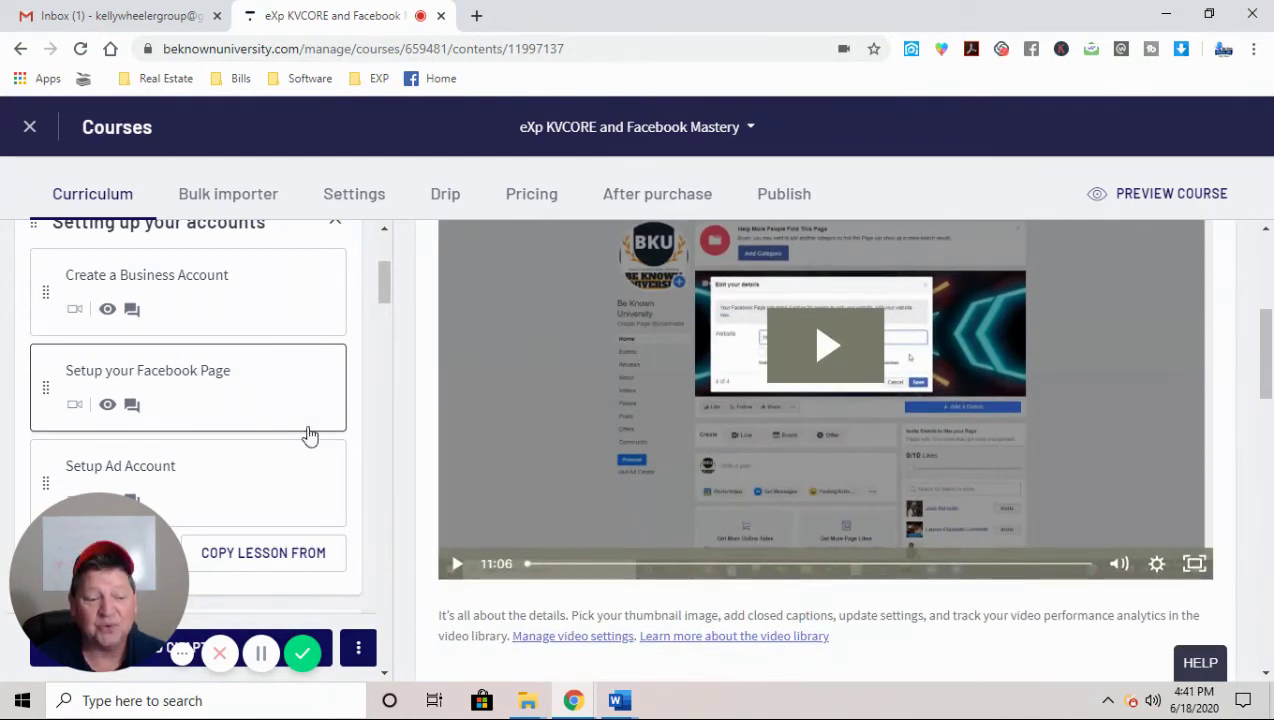
# Step: Open the Setup Ad Account lesson in the Setting up your accounts chapter
pyautogui.scroll(-1, 276, 440)
pyautogui.scroll(-1, 276, 440)
pyautogui.click(171, 384)
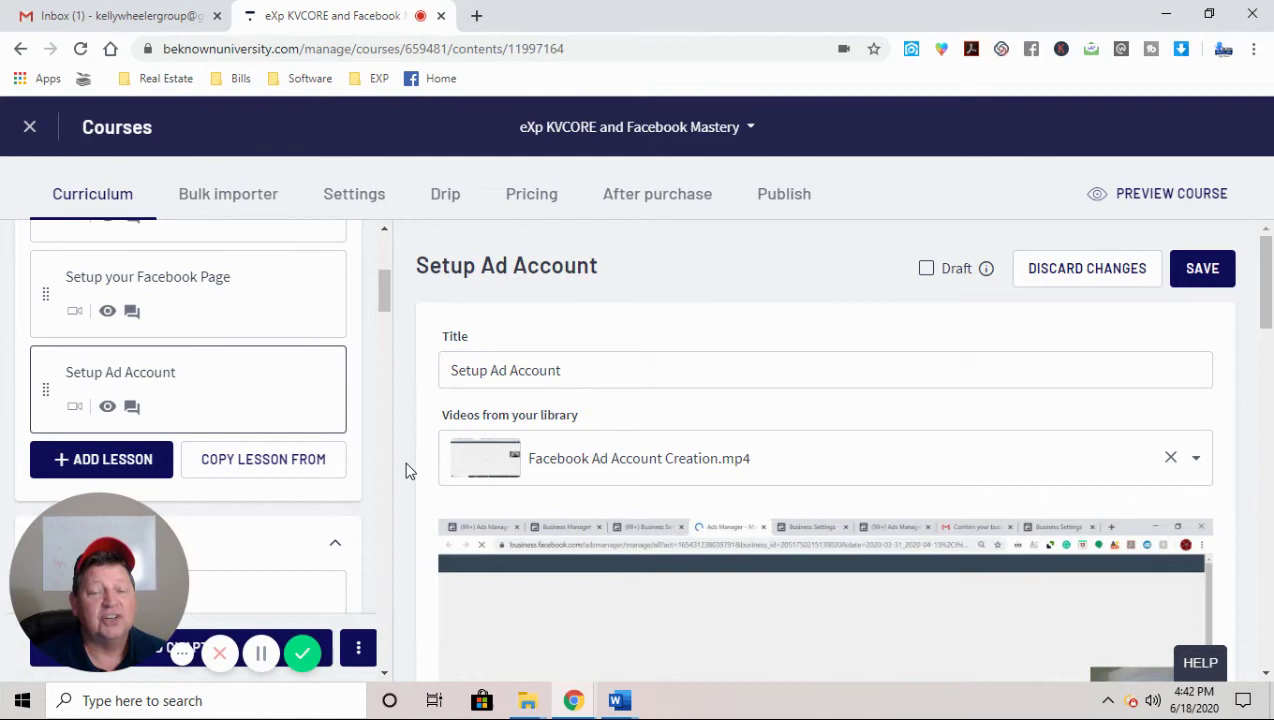
# Step: Look through the lessons in the PIXELS and KVCORE chapters of the curriculum
pyautogui.scroll(-3, 253, 427)
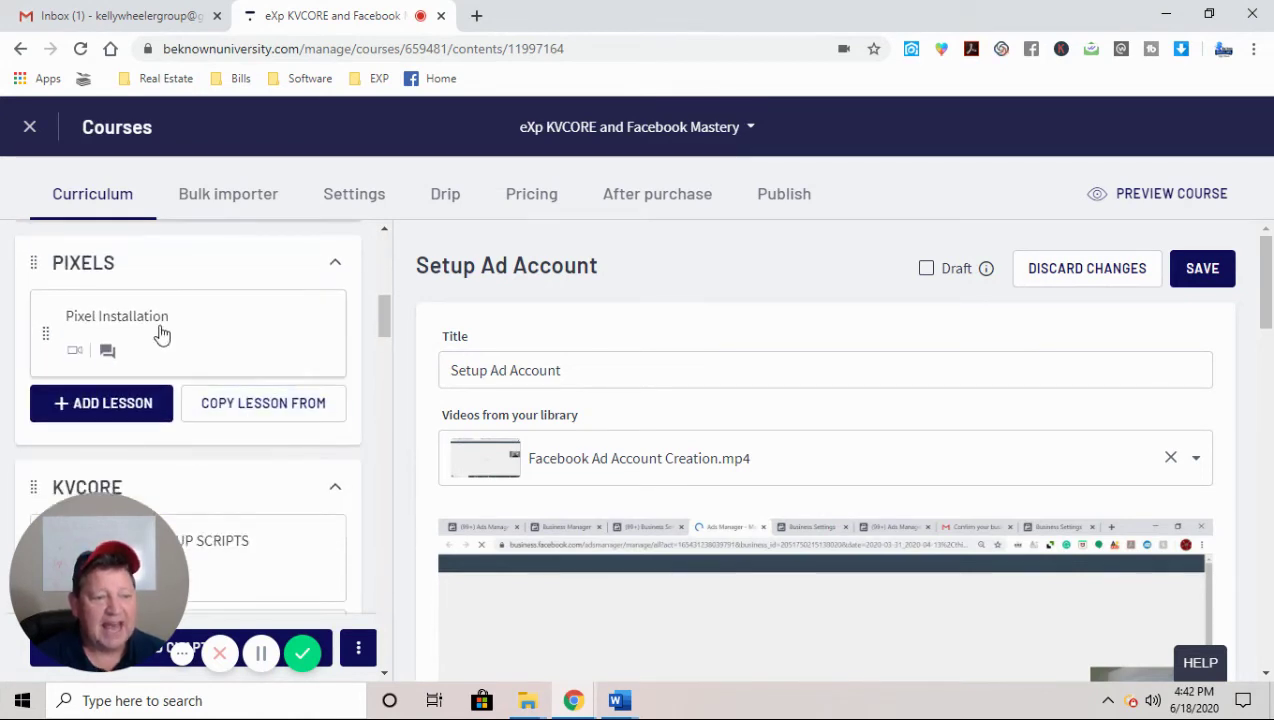
pyautogui.scroll(-2, 160, 332)
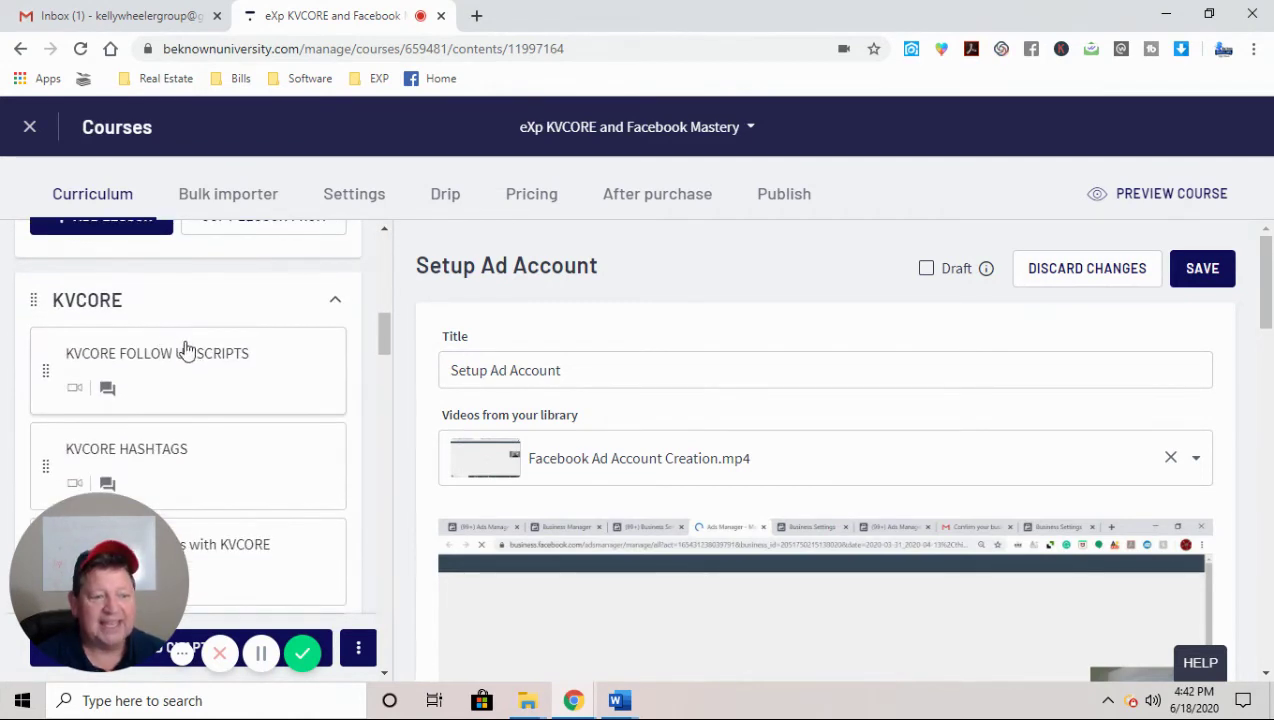
pyautogui.scroll(-1, 197, 362)
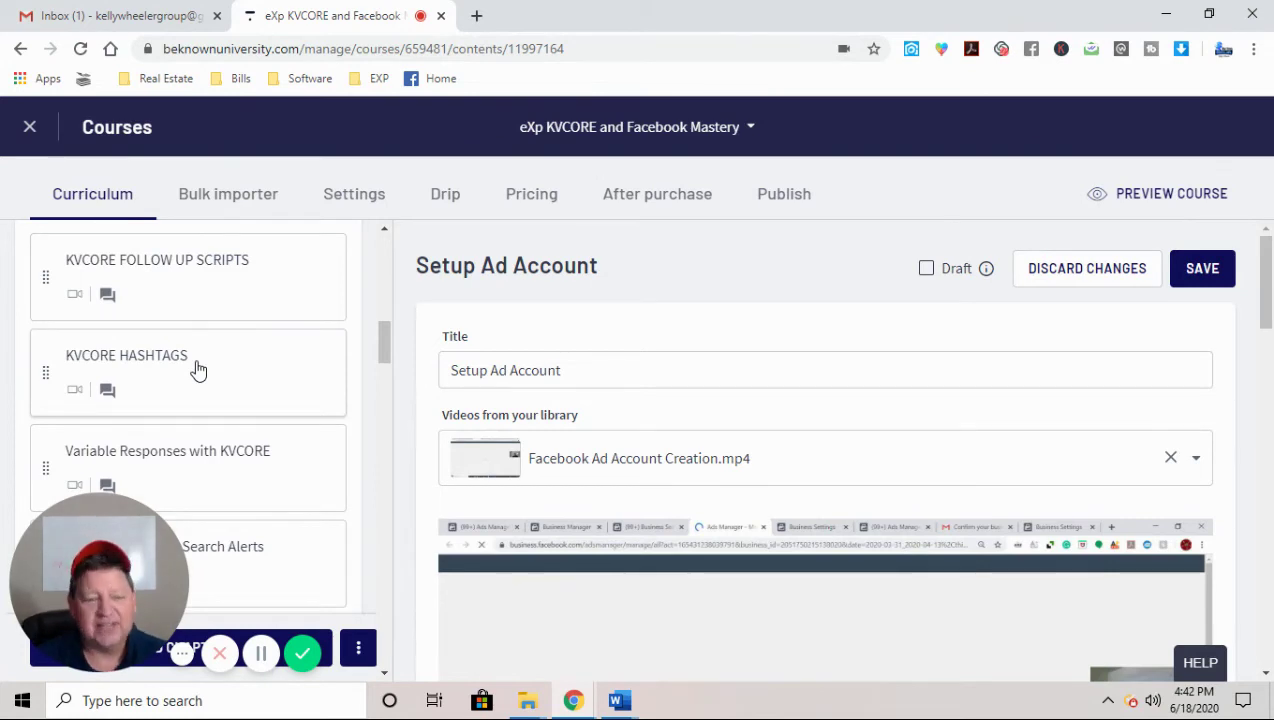
pyautogui.scroll(-2, 185, 366)
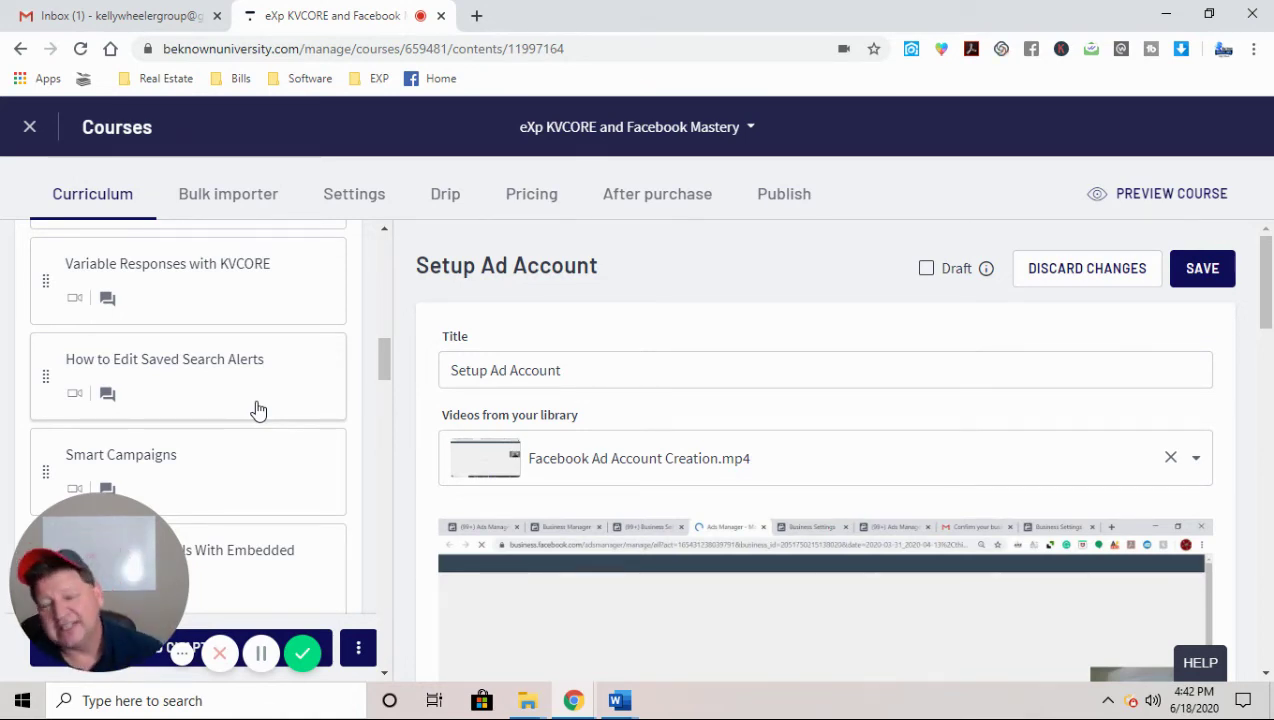
pyautogui.scroll(-1, 242, 404)
pyautogui.scroll(-2, 200, 390)
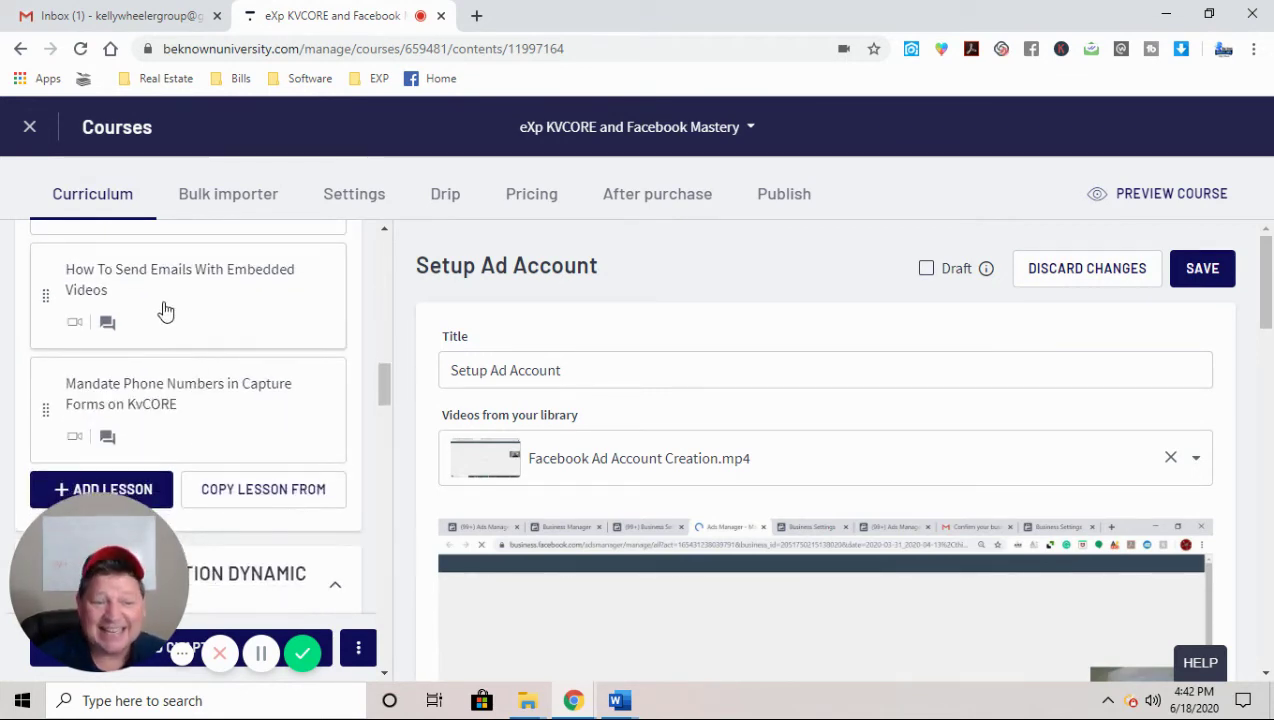
pyautogui.scroll(-1, 253, 318)
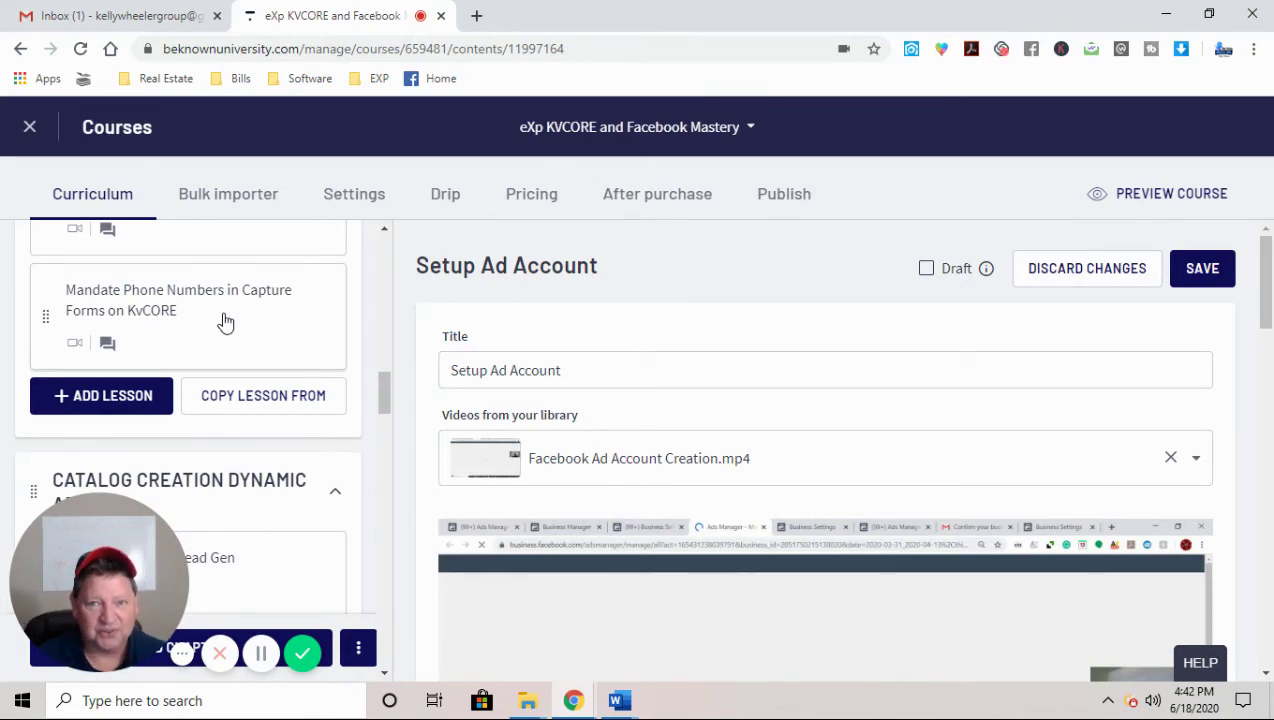
# Step: Review the curriculum chapters from catalog creation dynamic ads and Zapier through Facebook audiences, buyer lead gen and seller ads
pyautogui.scroll(-2, 226, 322)
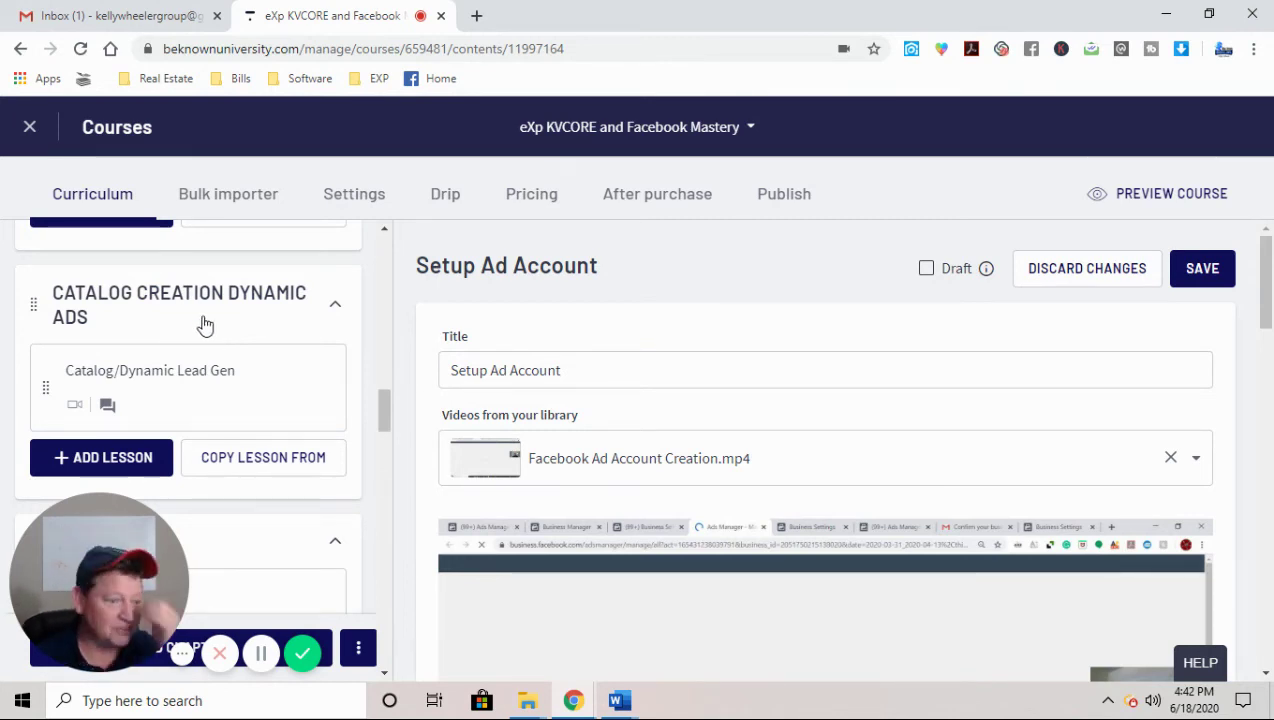
pyautogui.scroll(-3, 205, 314)
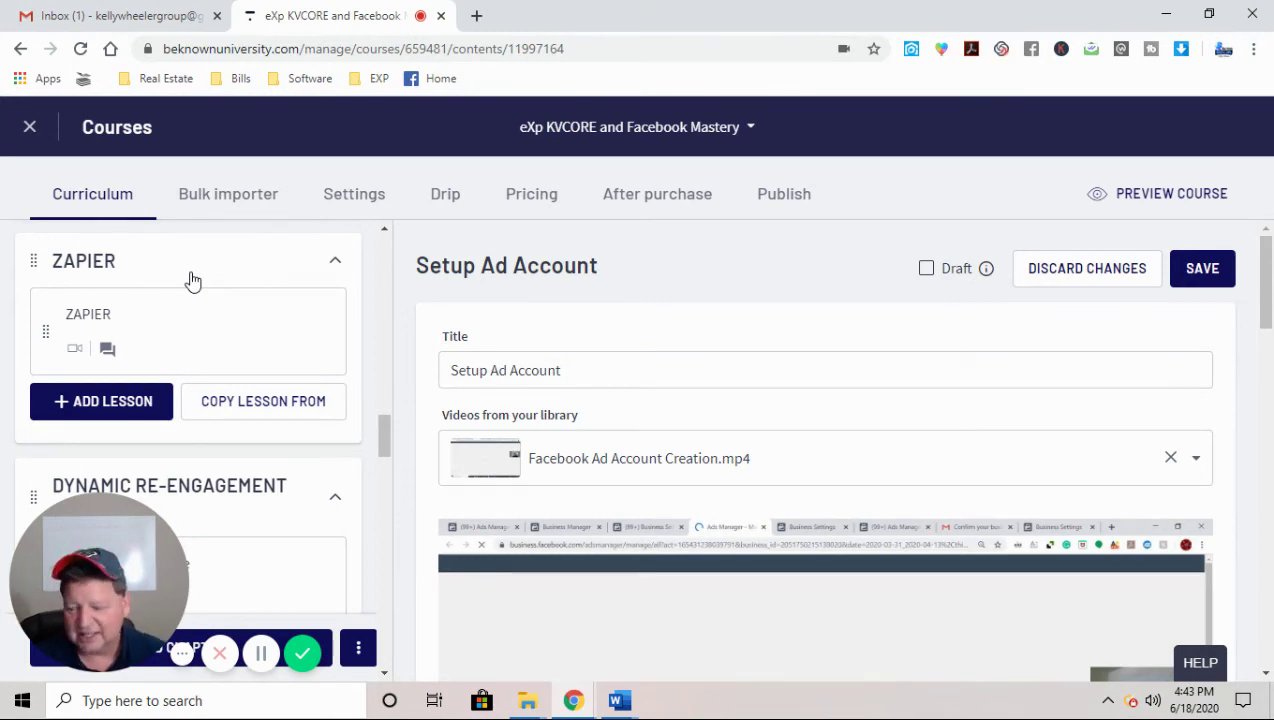
pyautogui.scroll(-5, 190, 285)
pyautogui.scroll(-3, 245, 340)
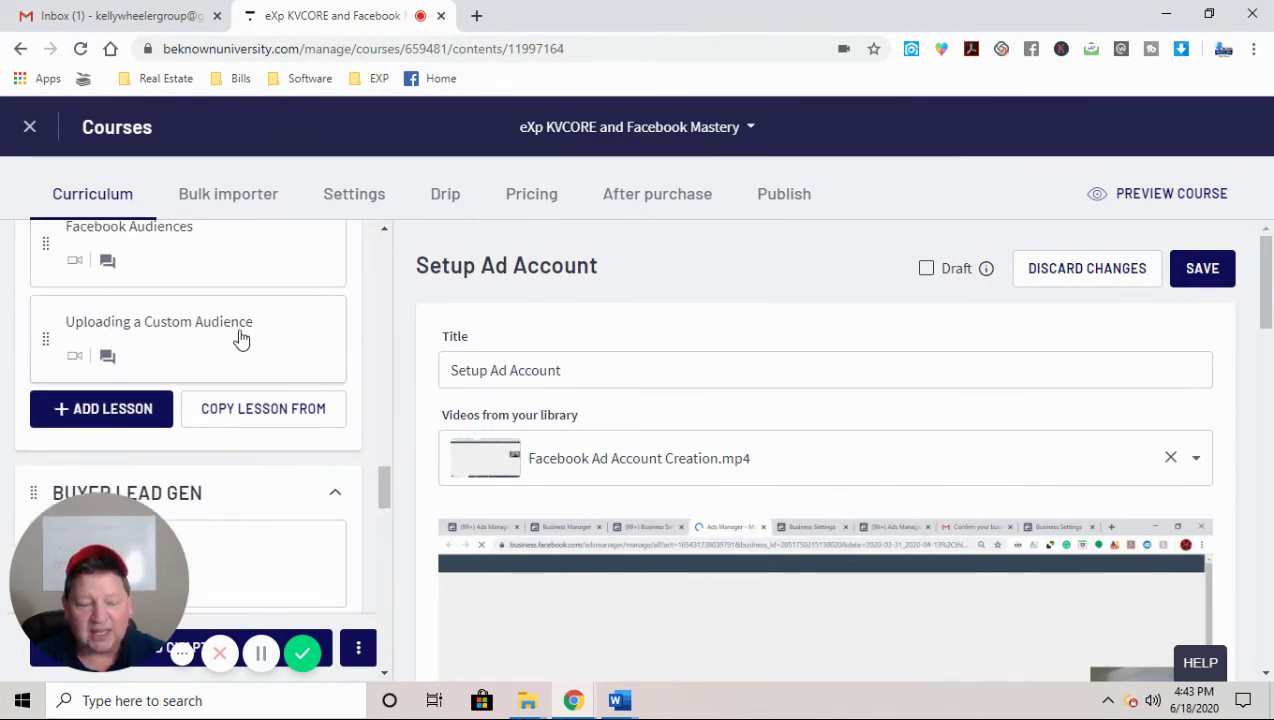
pyautogui.scroll(-2, 246, 335)
pyautogui.scroll(-2, 247, 330)
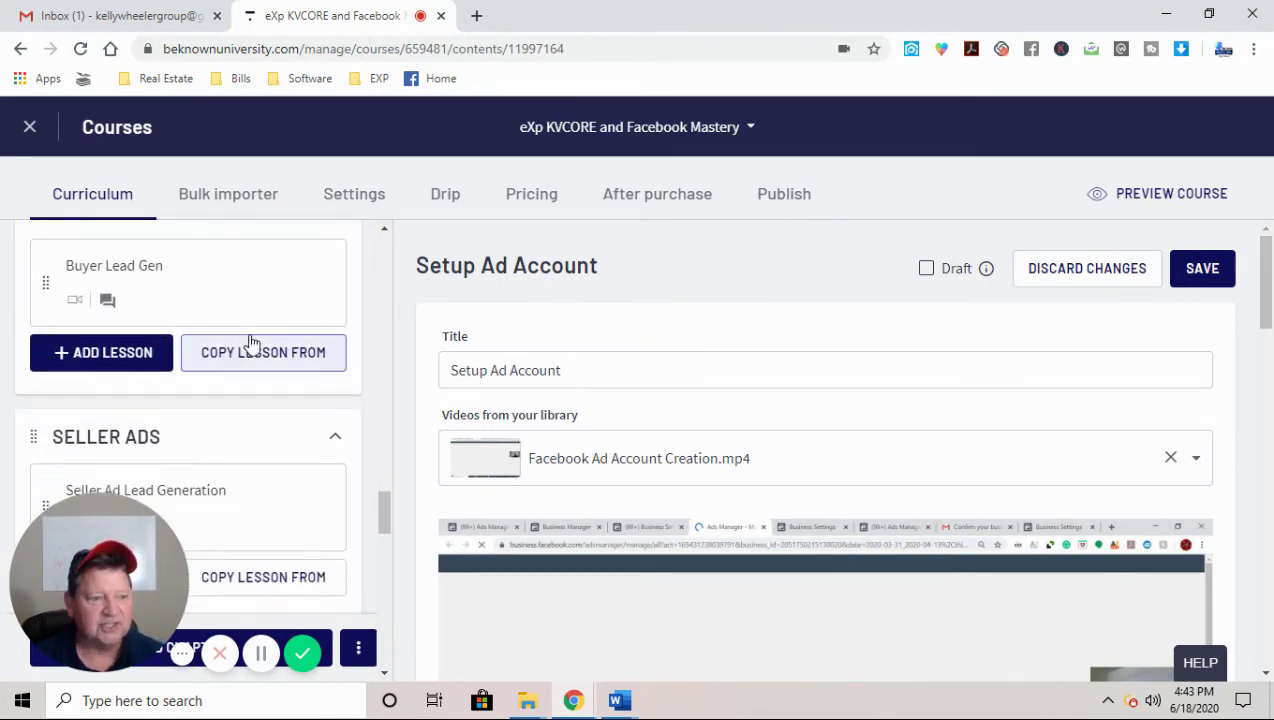
pyautogui.scroll(-2, 250, 333)
pyautogui.scroll(2, 250, 333)
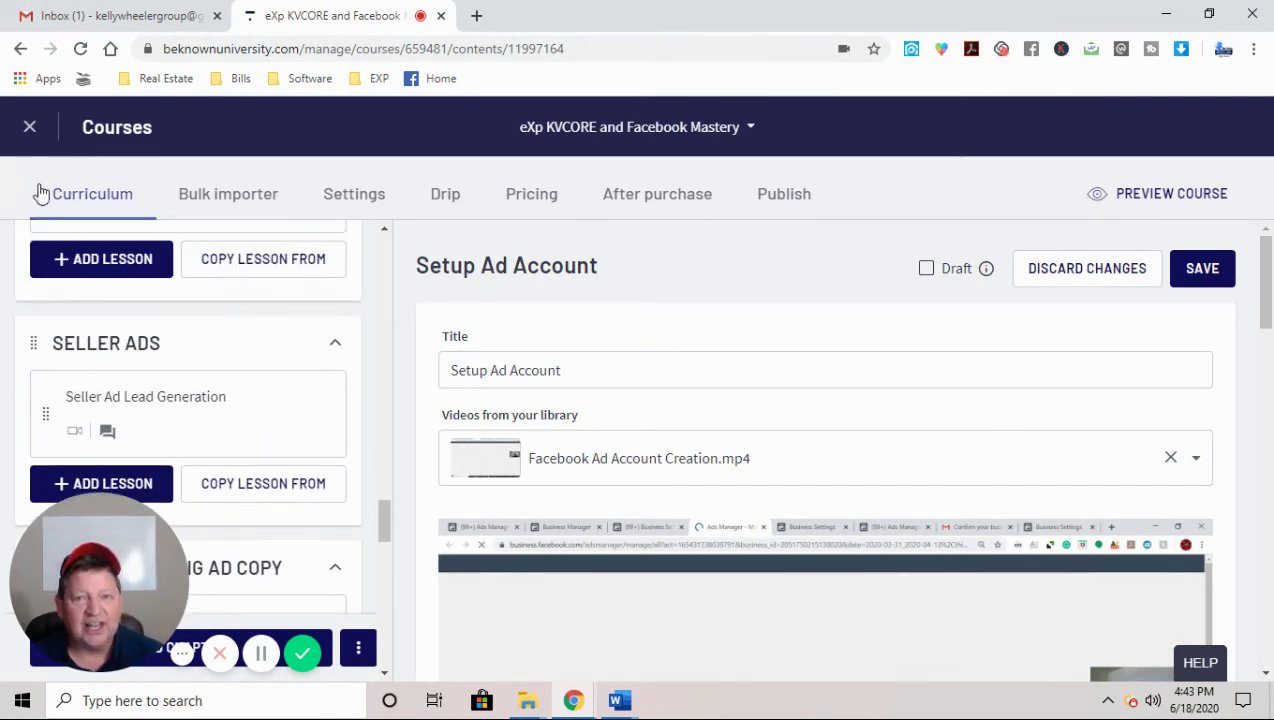
# Step: Review the remaining chapters from top performing ad copy and video scripts to converting a personal page to a business page
pyautogui.scroll(-2, 113, 340)
pyautogui.scroll(-1, 168, 342)
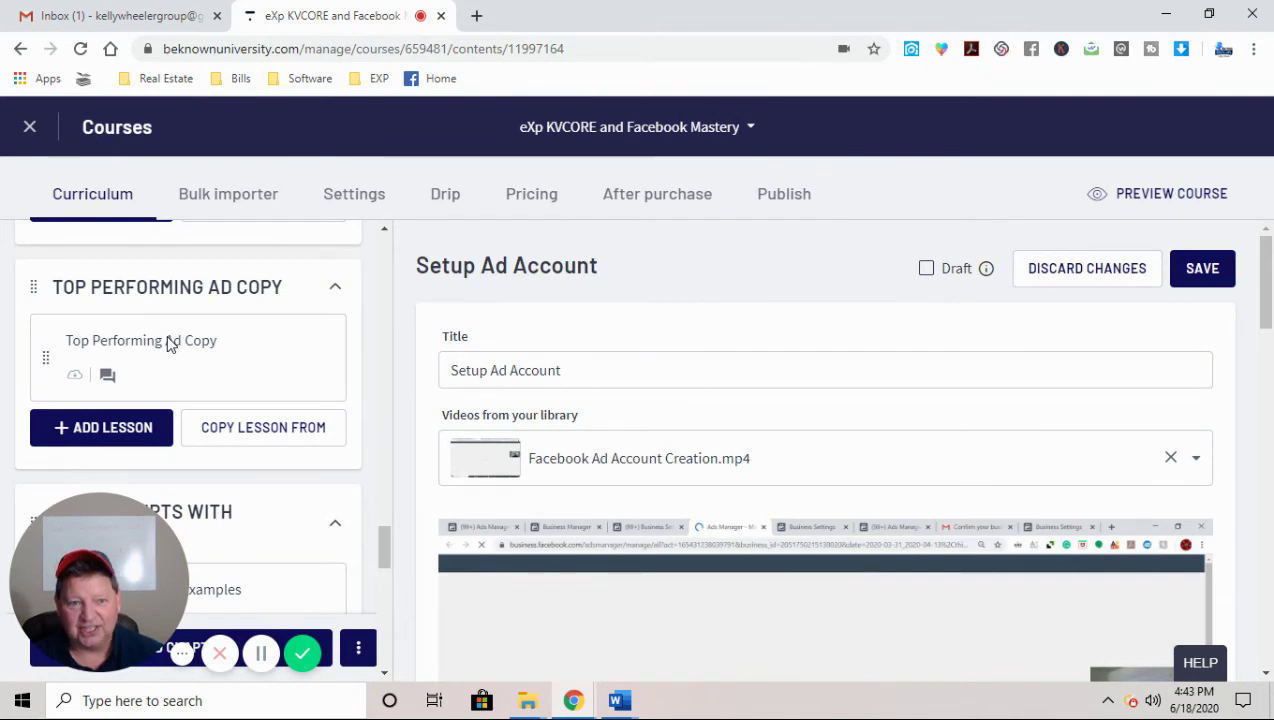
pyautogui.scroll(-1, 195, 378)
pyautogui.scroll(-2, 195, 378)
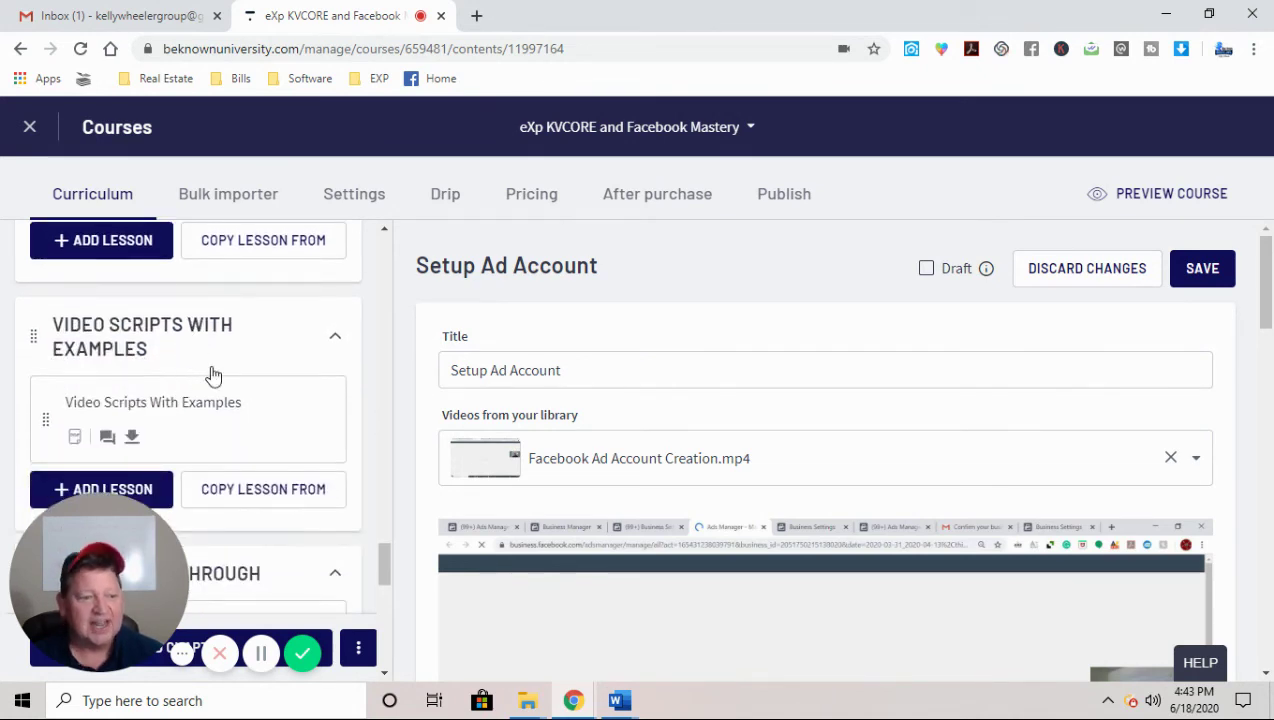
pyautogui.scroll(-3, 235, 380)
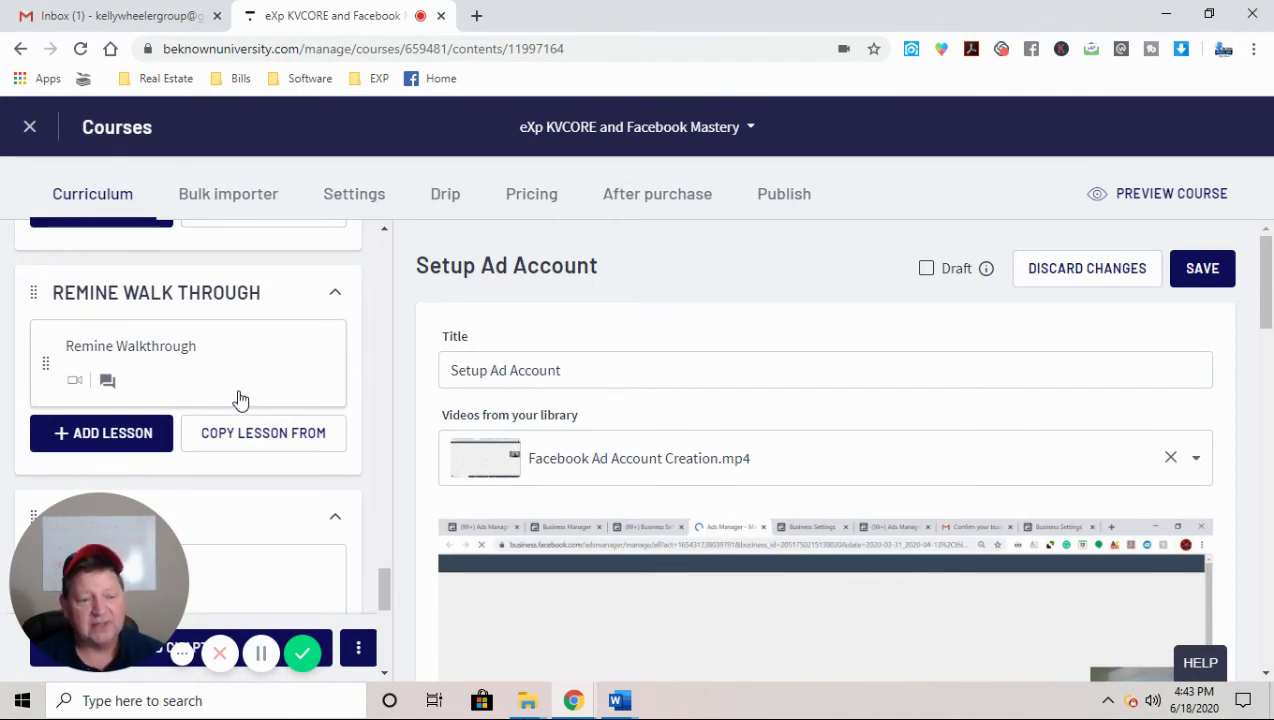
pyautogui.scroll(-3, 241, 396)
pyautogui.scroll(-3, 267, 390)
pyautogui.scroll(-1, 267, 390)
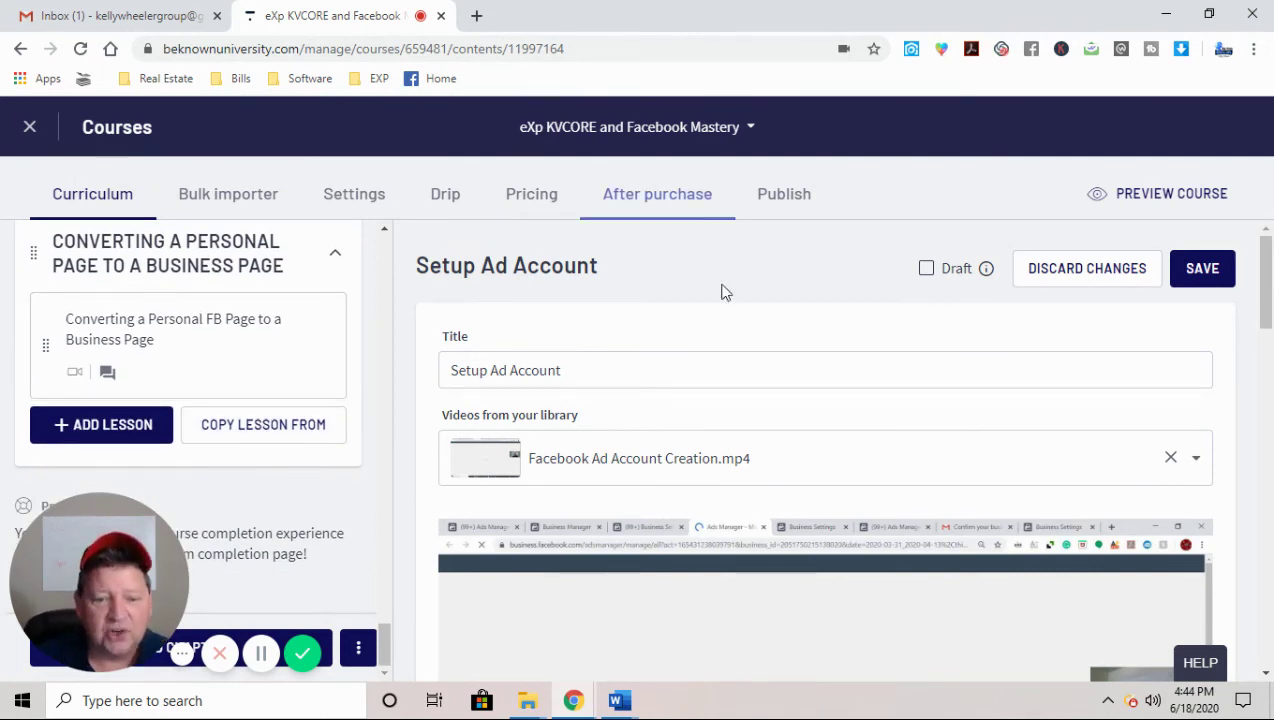
# Step: Close the course editor and return to the list of courses
pyautogui.scroll(2, 363, 397)
pyautogui.scroll(1, 358, 392)
pyautogui.click(26, 130)
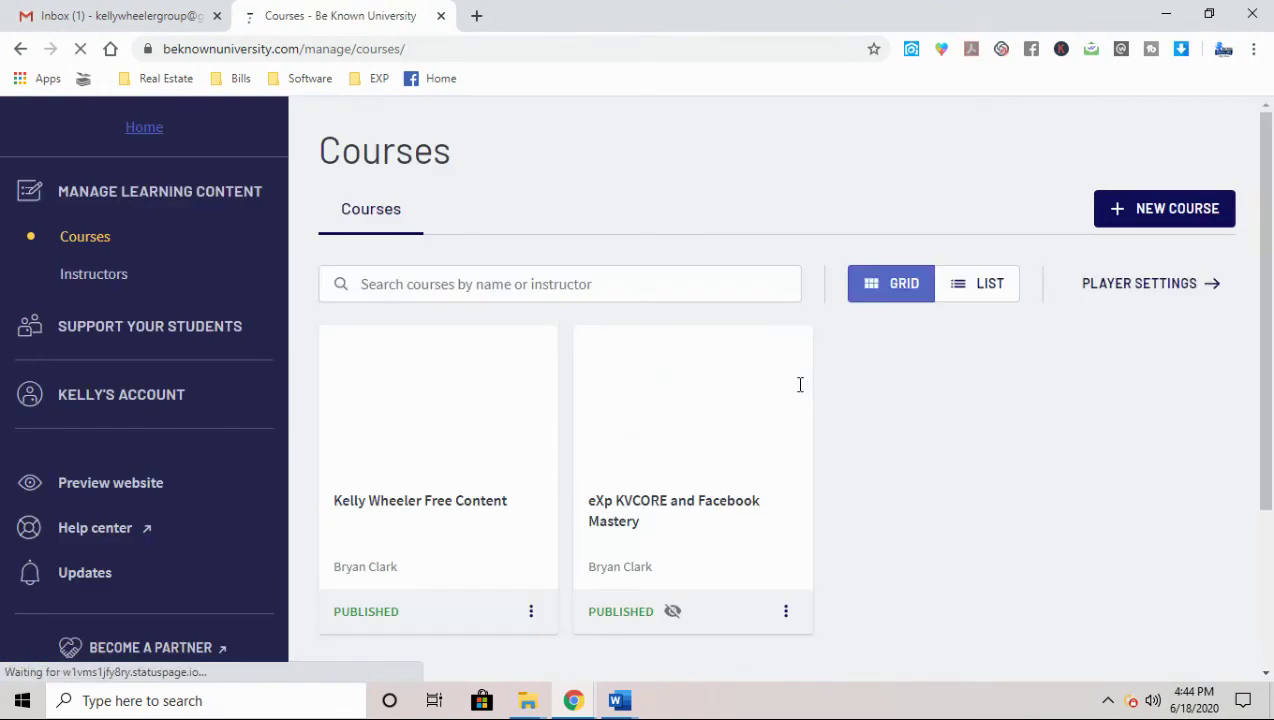